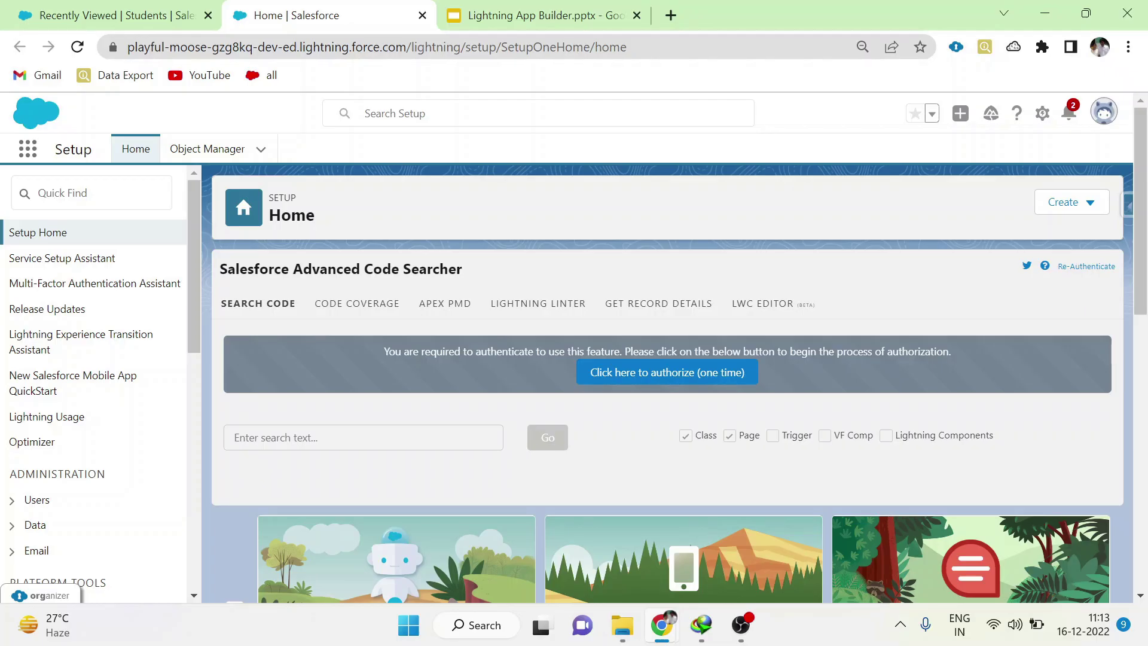
- Go to Salesforce Setup Home and start a Quick Find search for setup pages
click(91, 193)
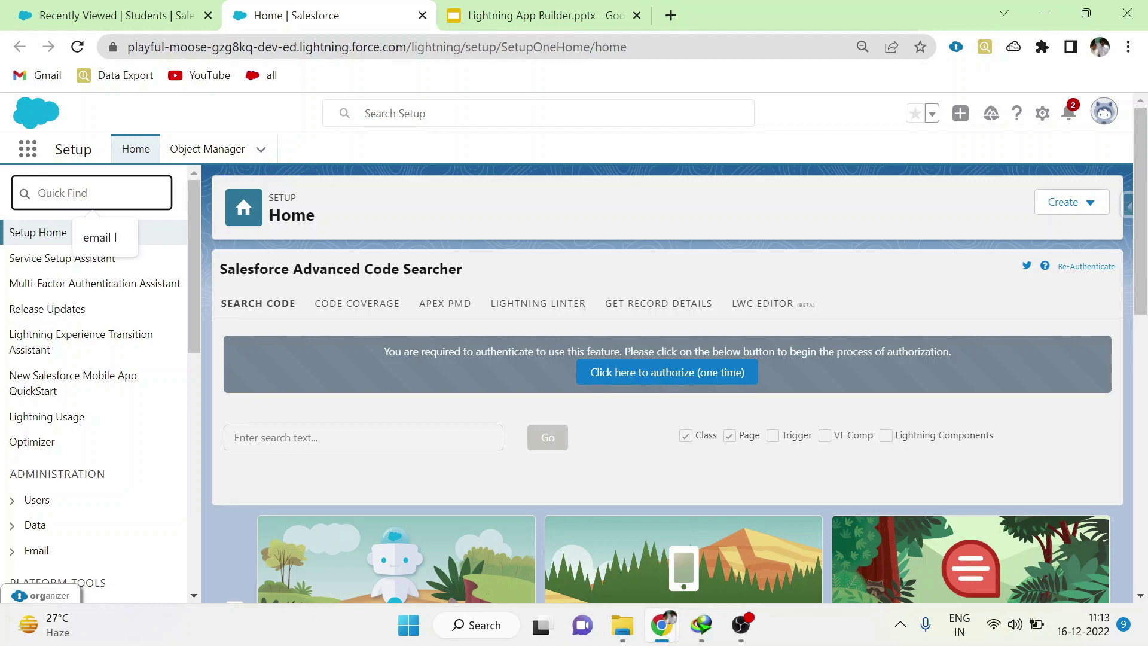
text(App Bu)
- Begin a new App Page labelled 'Demo Page' from Lightning App Builder
click(106, 261)
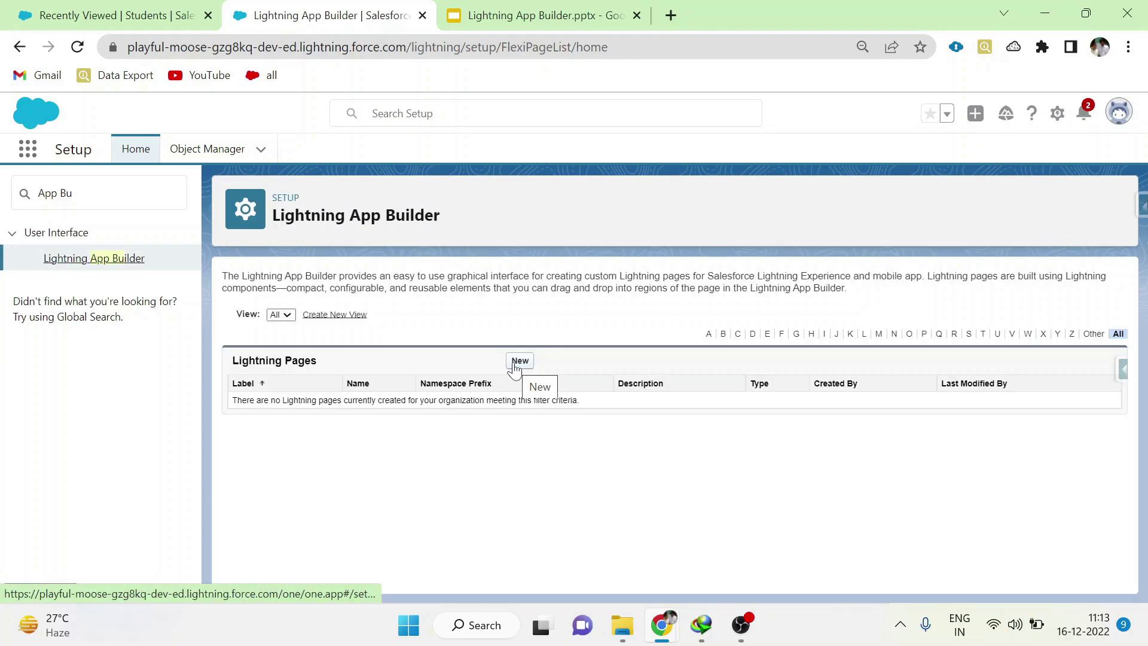
click(519, 362)
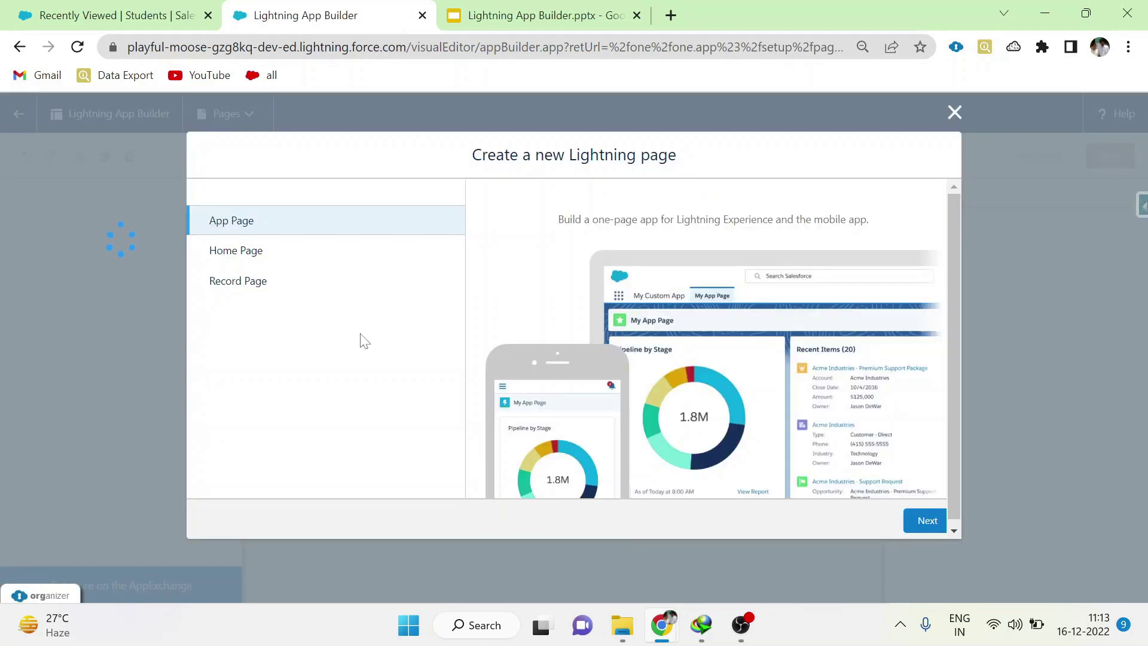
click(926, 520)
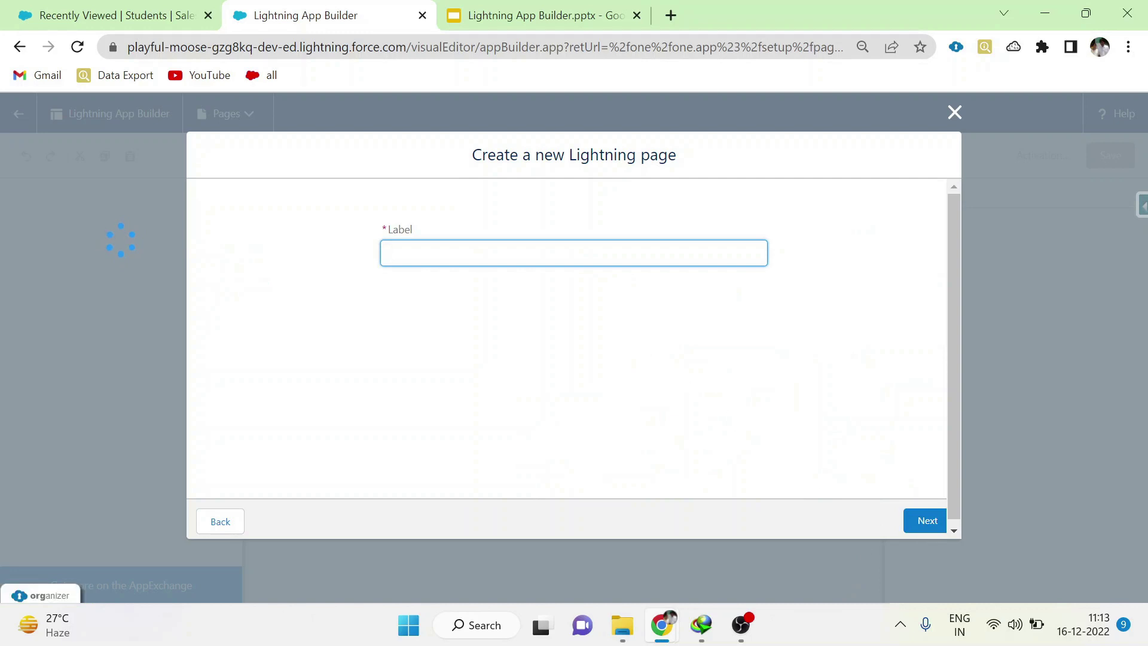
text(Demo Page)
- Give Demo Page the Header and Three Regions template and finish creating it
click(926, 521)
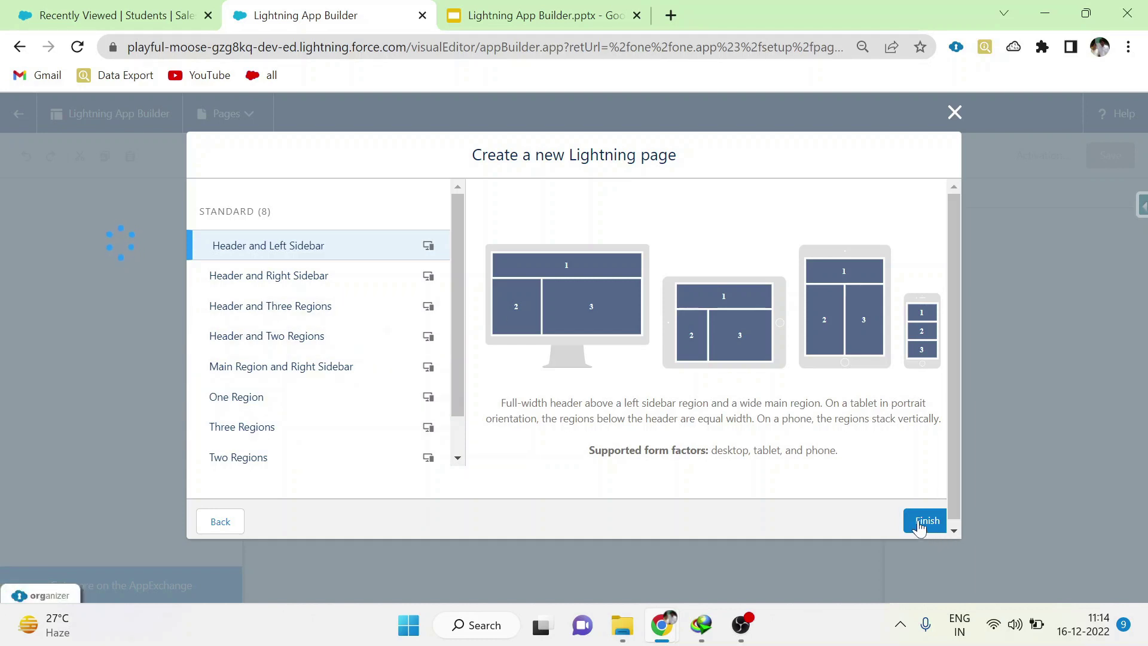
click(348, 275)
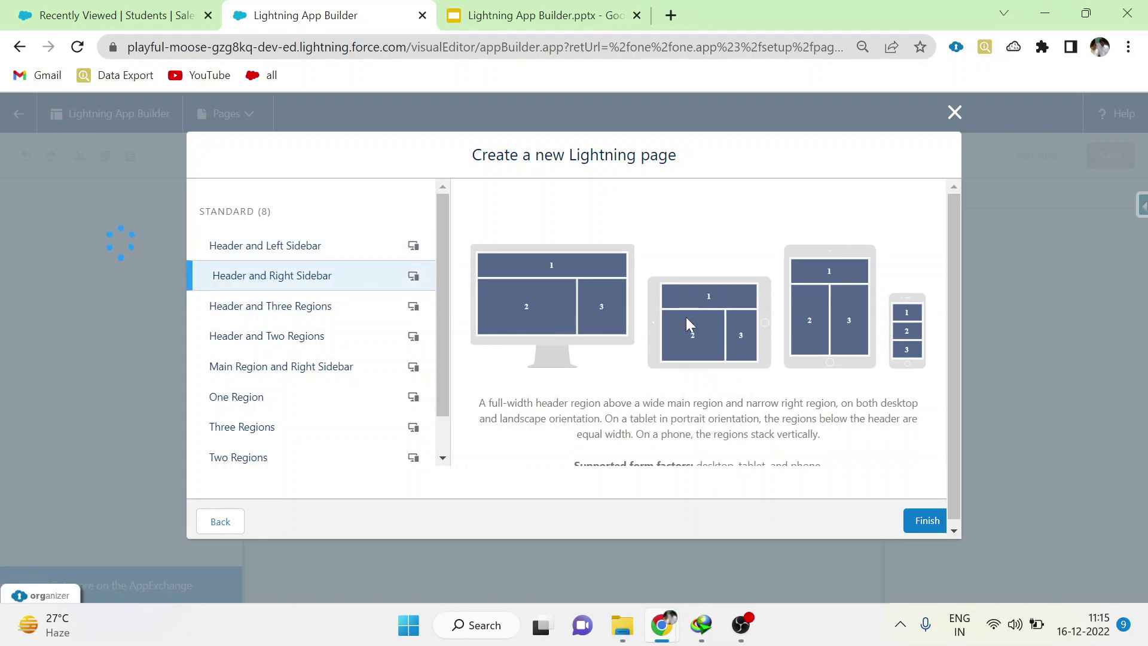
click(270, 306)
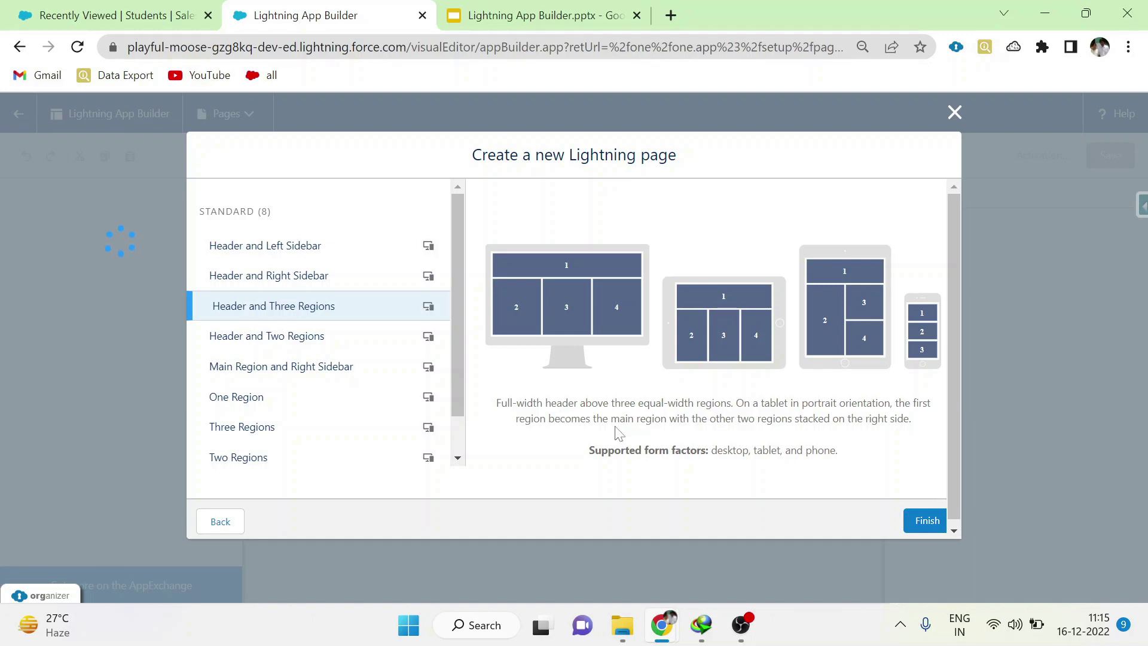
click(928, 520)
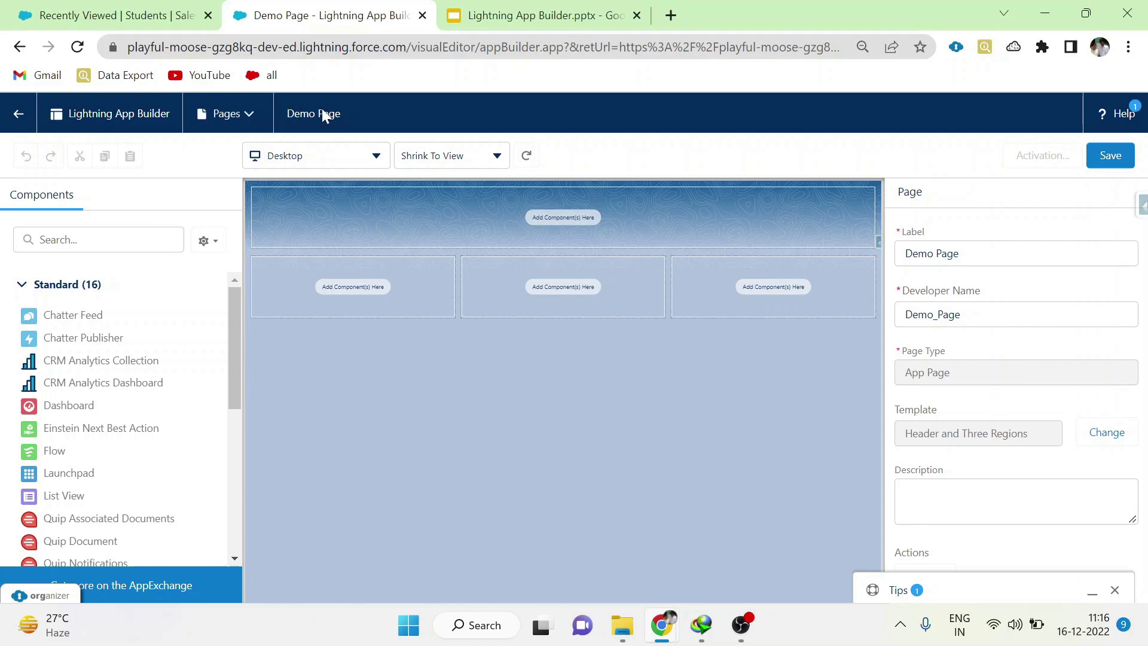
click(247, 113)
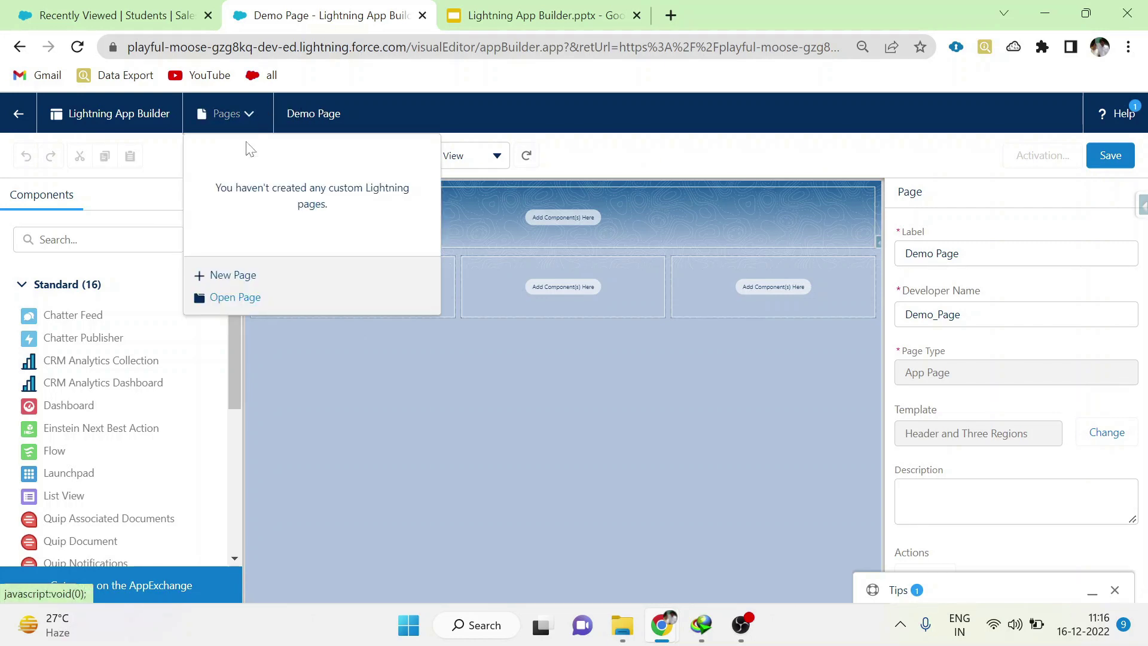
click(483, 108)
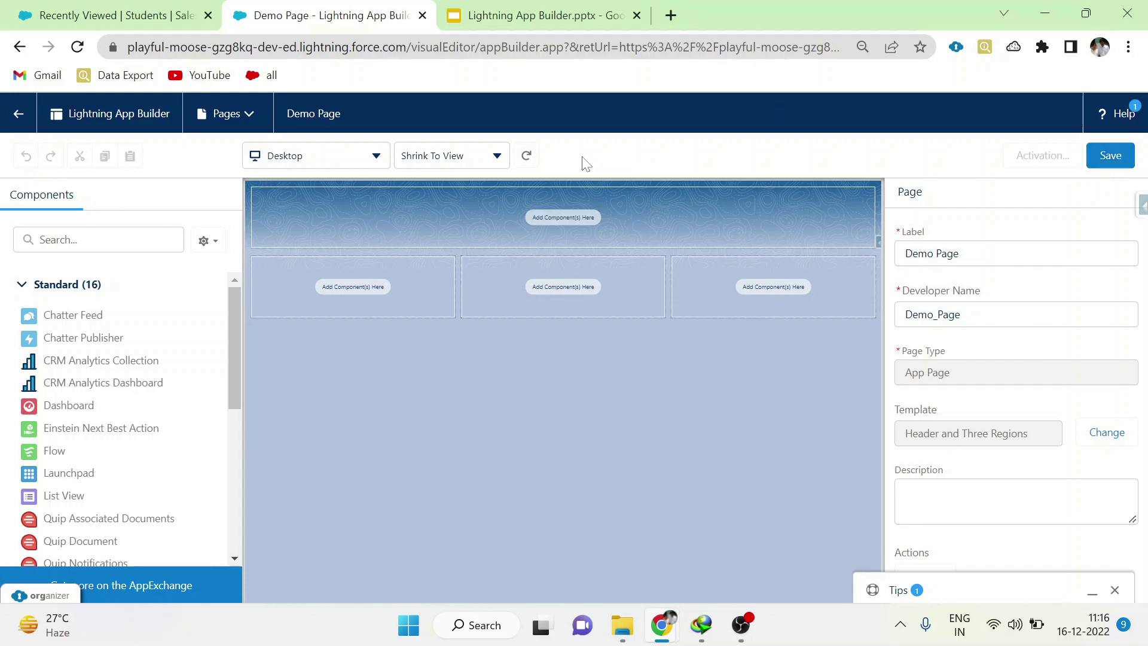
click(337, 155)
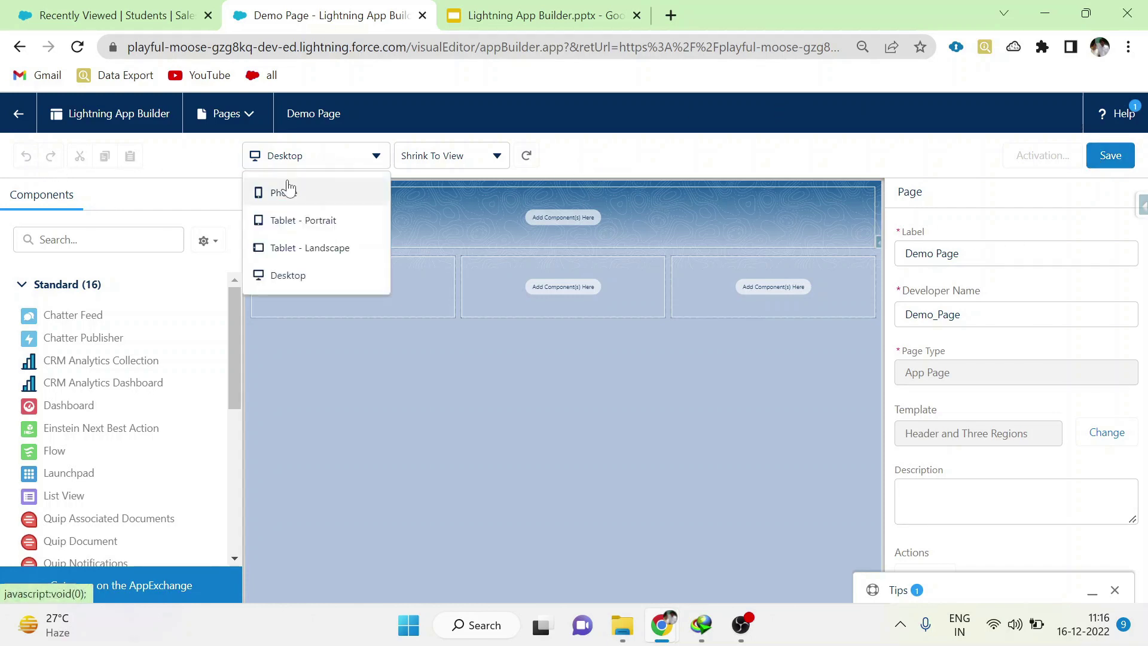
click(542, 157)
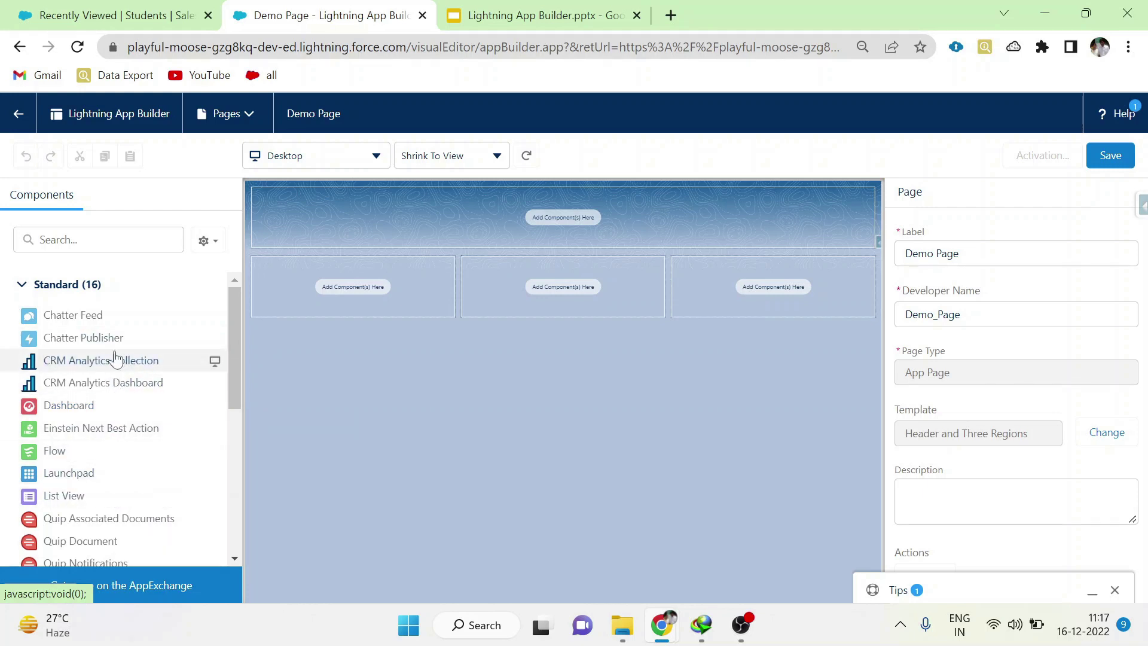
scroll(117, 363, down, 2)
scroll(119, 373, down, 2)
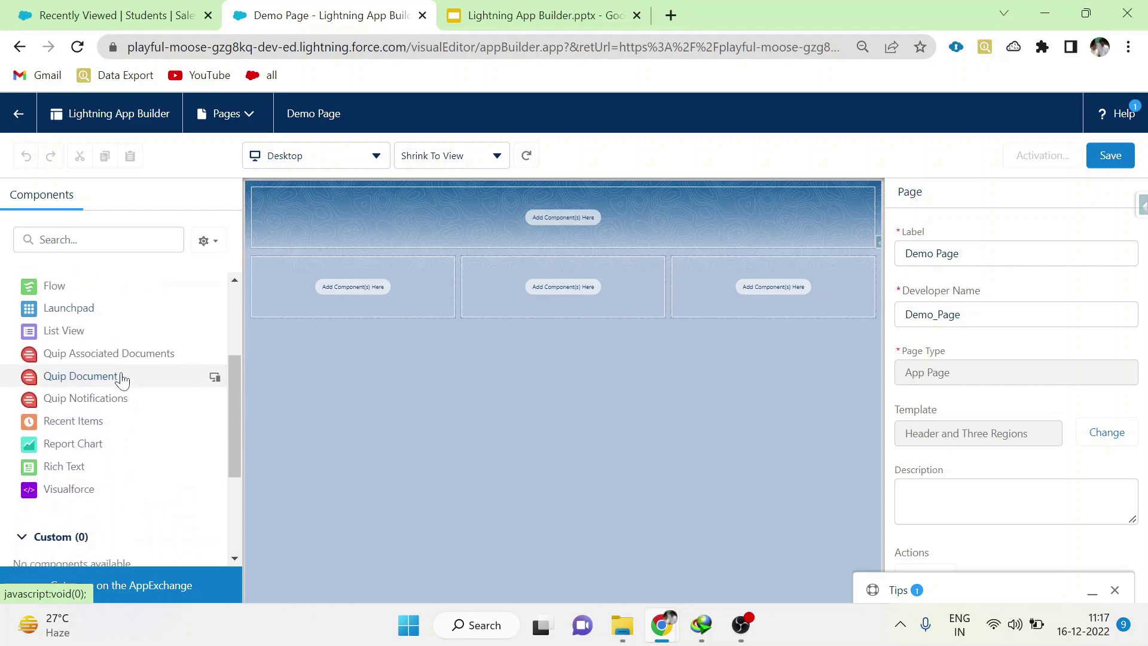
scroll(122, 377, down, 2)
scroll(120, 380, up, 5)
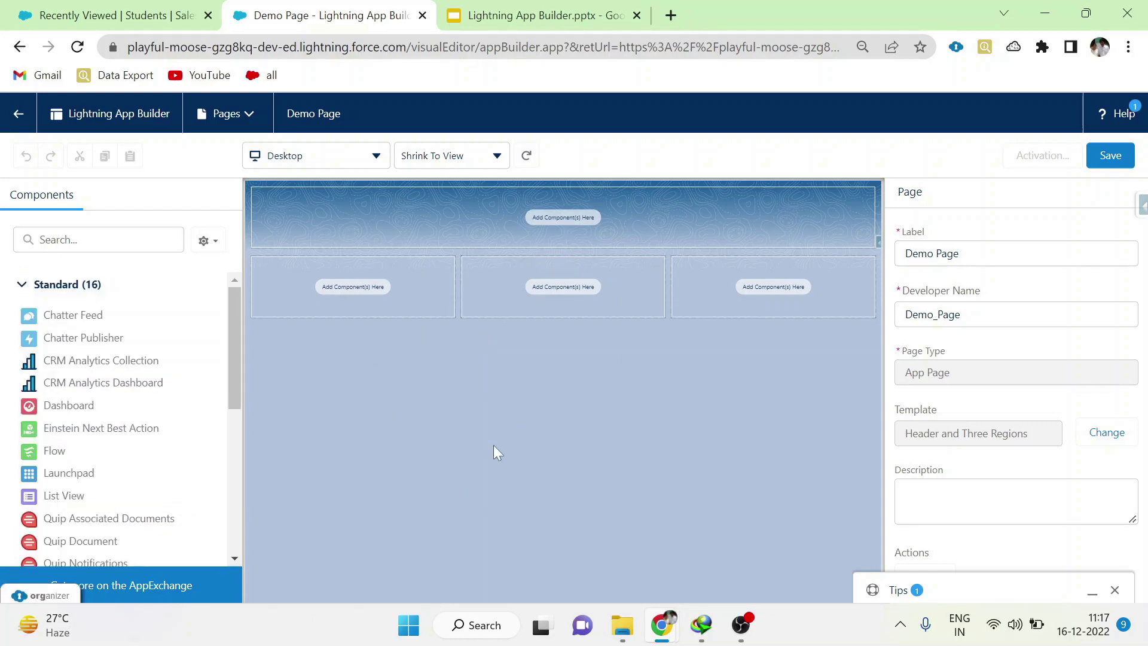
- Drag the Standard Chatter Feed component onto Demo Page's header region
drag(73, 315, 493, 218)
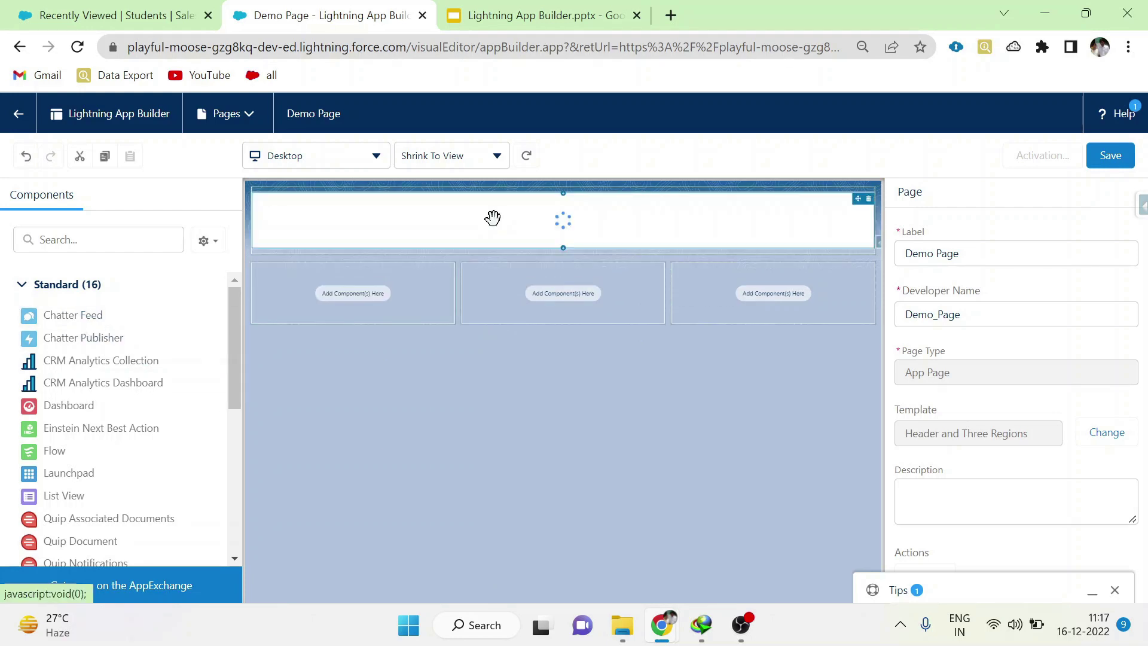